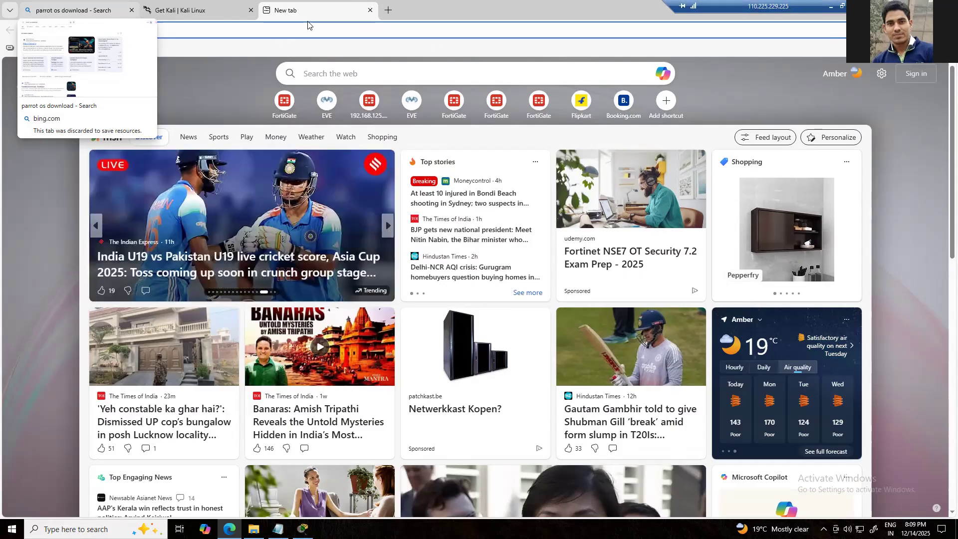
# Search the web for "kali linux" and open the official Kali Linux website
pyautogui.click(330, 31)
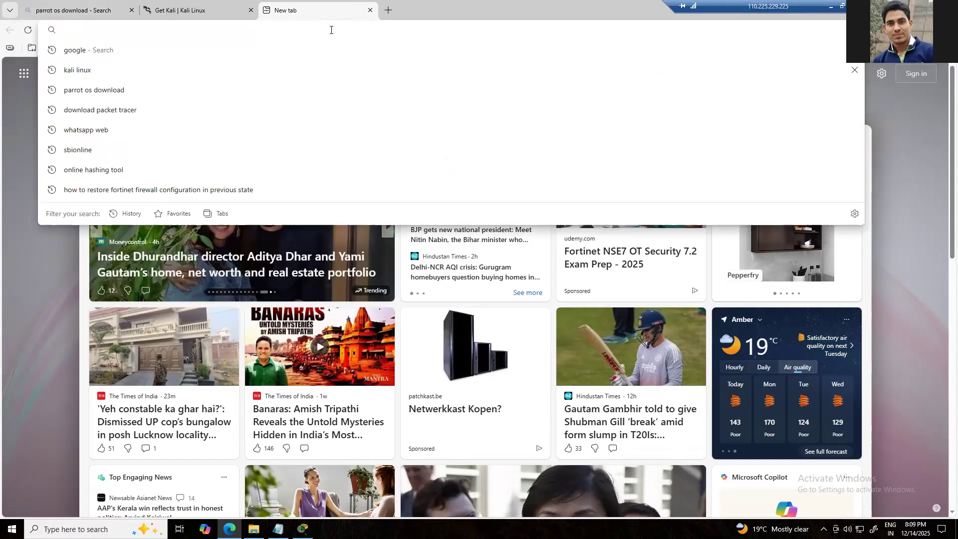
pyautogui.write('kali linux')
pyautogui.press('Return')
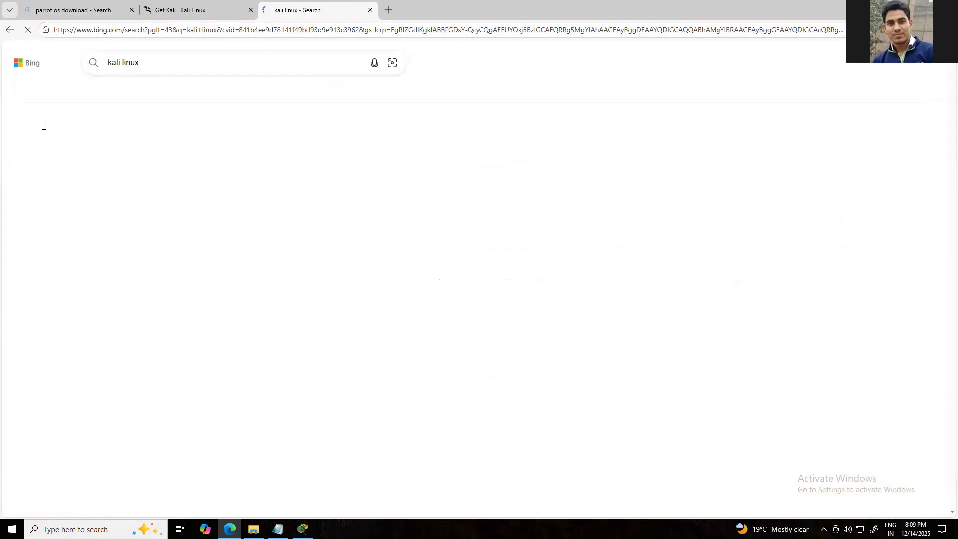
pyautogui.click(139, 223)
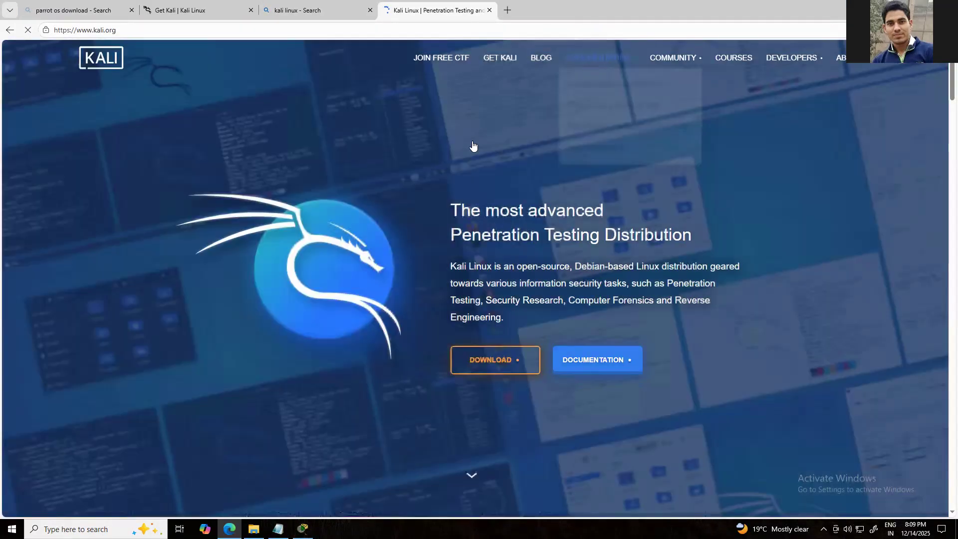
# Go to the Kali download page and bring up the pre-built virtual machine images
pyautogui.click(485, 366)
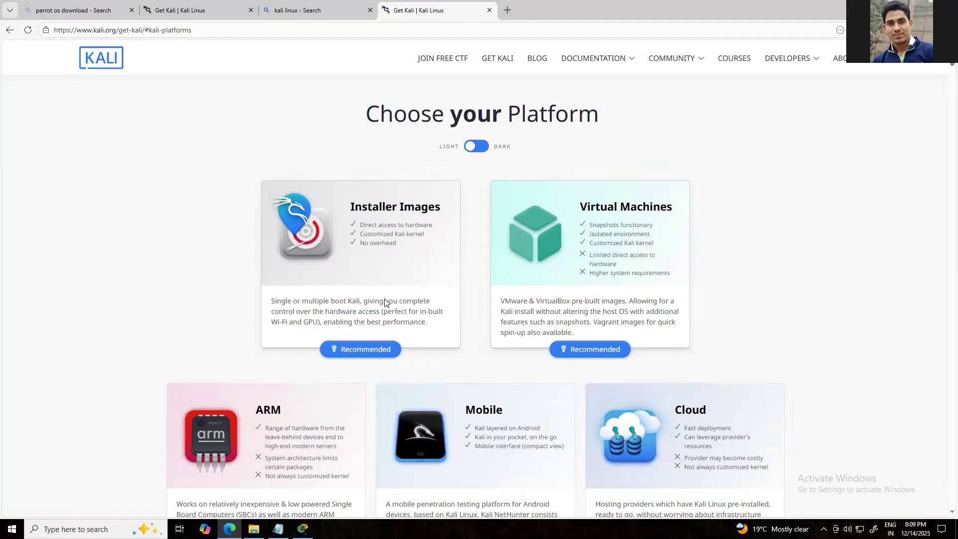
pyautogui.click(591, 348)
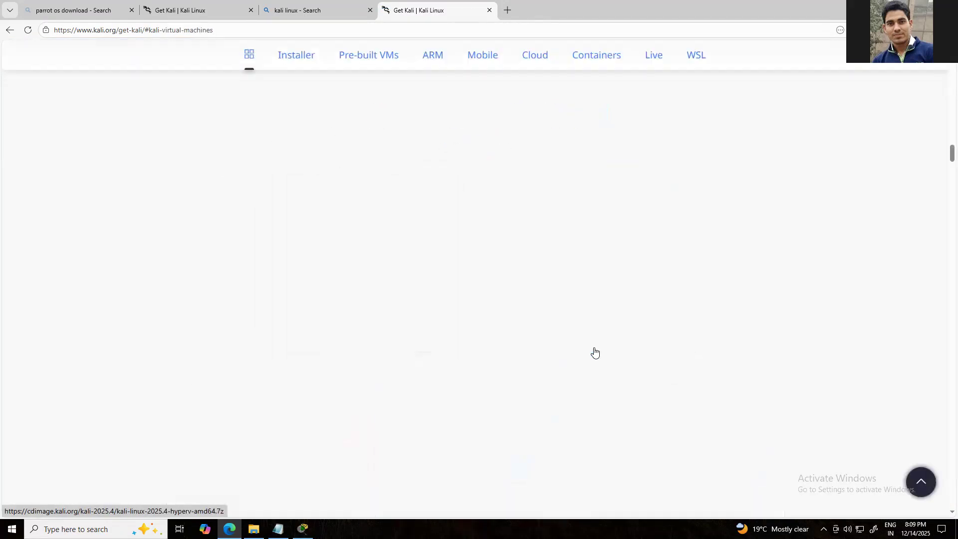
pyautogui.scroll(-3, 593, 350)
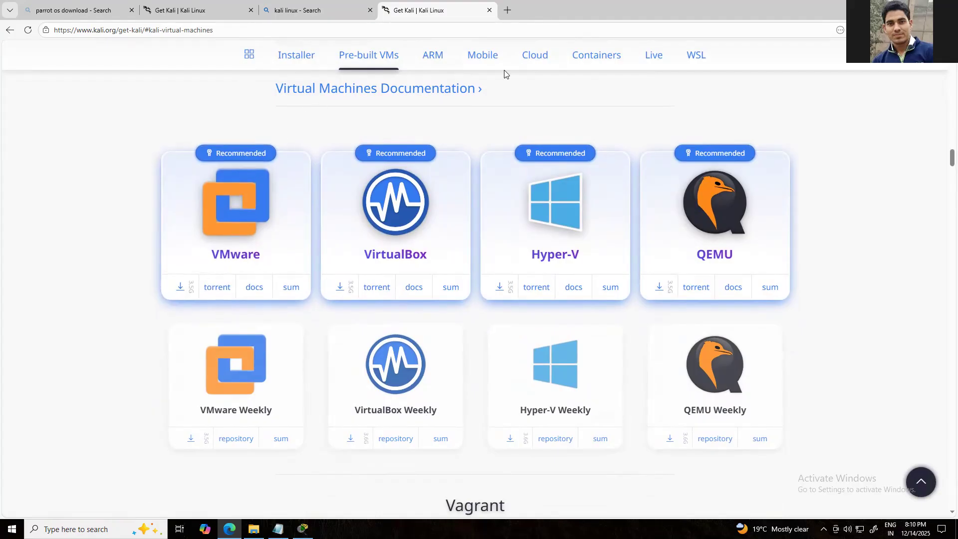
# In File Explorer's Downloads folder, extract the kali-linux-2025.4-vmware-amd64 archive into a folder of the same name
pyautogui.press('super+e')
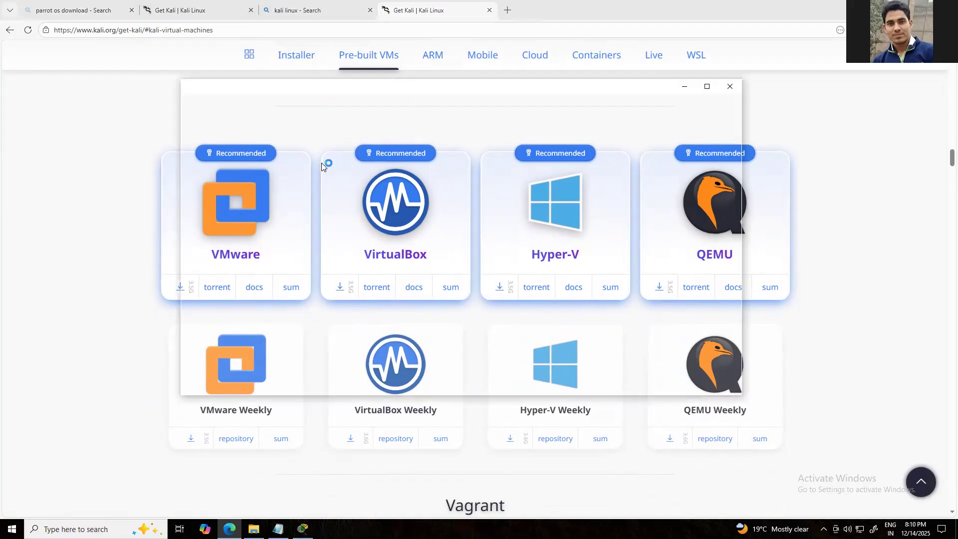
pyautogui.click(222, 163)
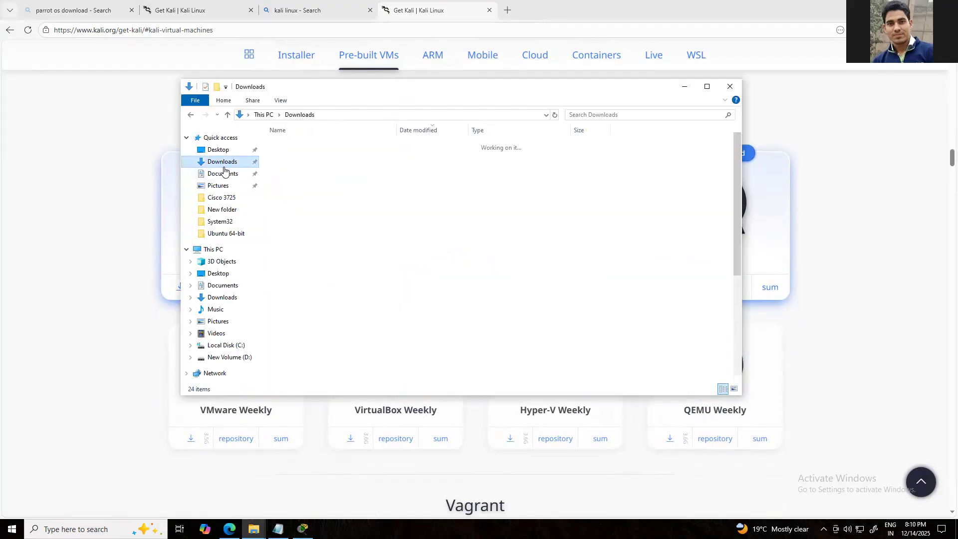
pyautogui.click(295, 160)
pyautogui.rightClick(295, 163)
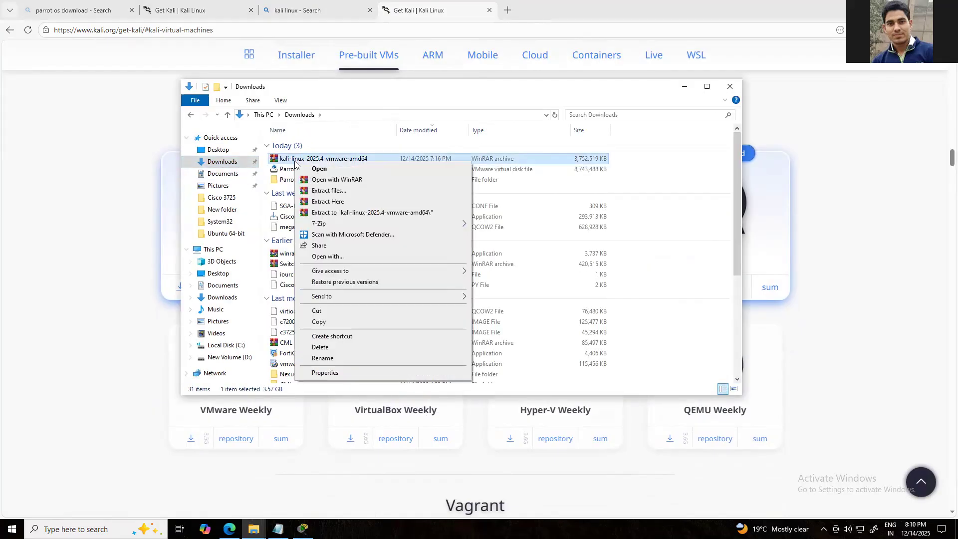
pyautogui.click(453, 214)
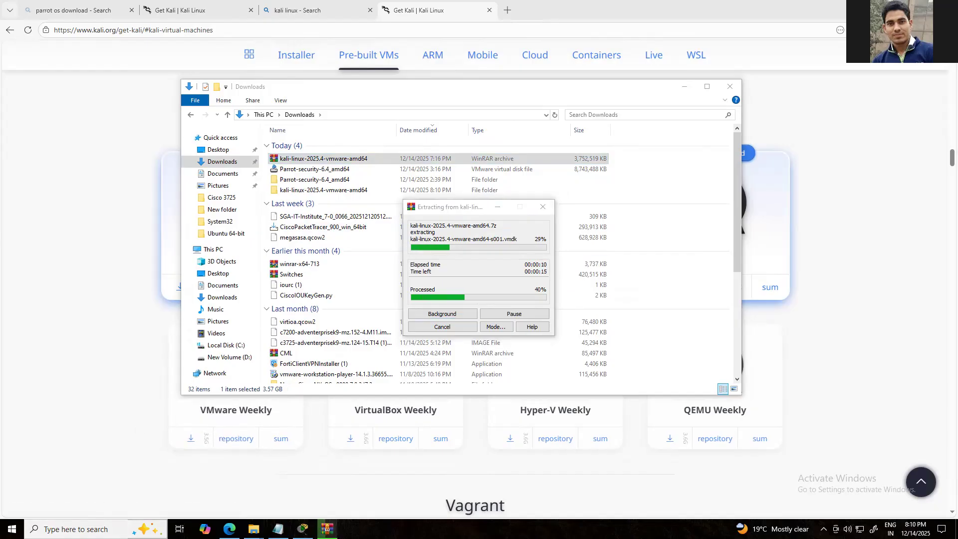
# Launch VMware Workstation 14 Player
pyautogui.click(95, 527)
pyautogui.write('vm')
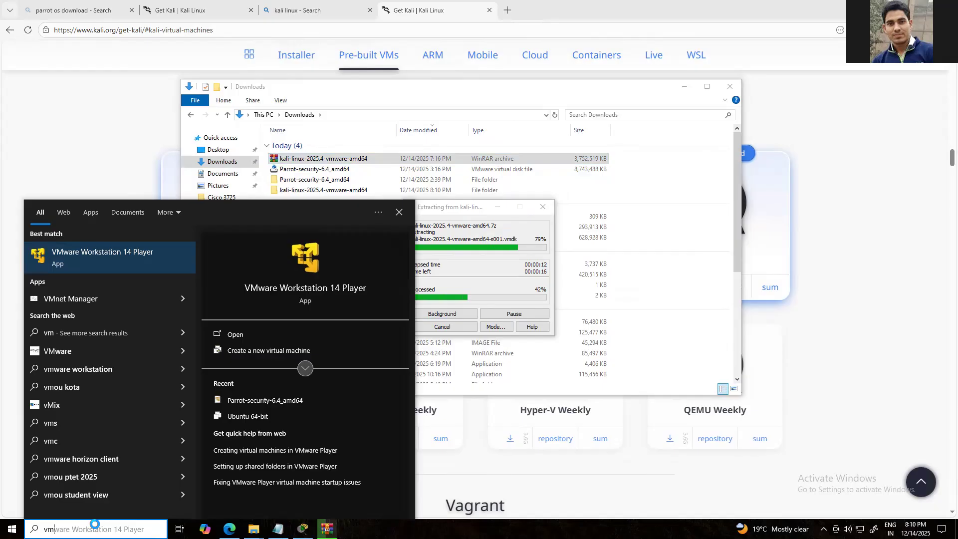
pyautogui.press('Return')
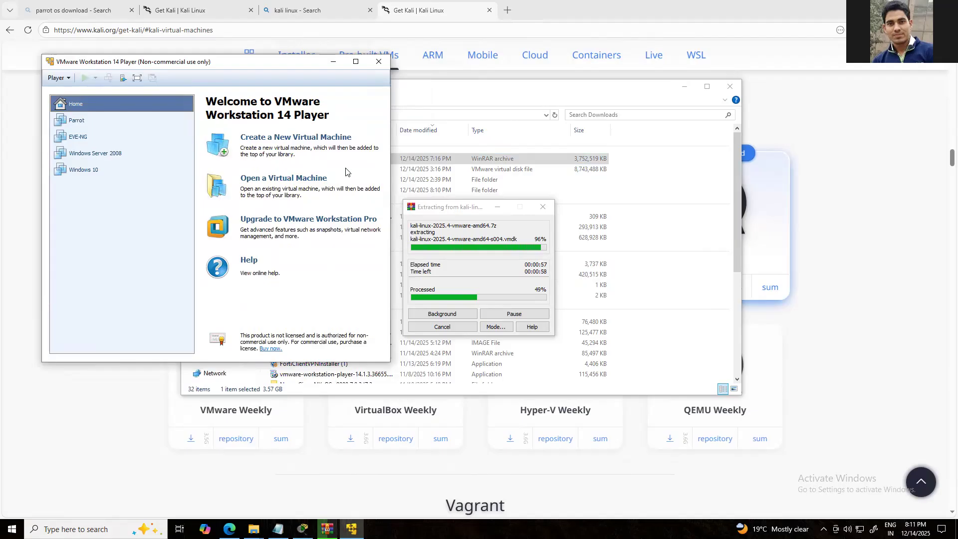
pyautogui.click(77, 122)
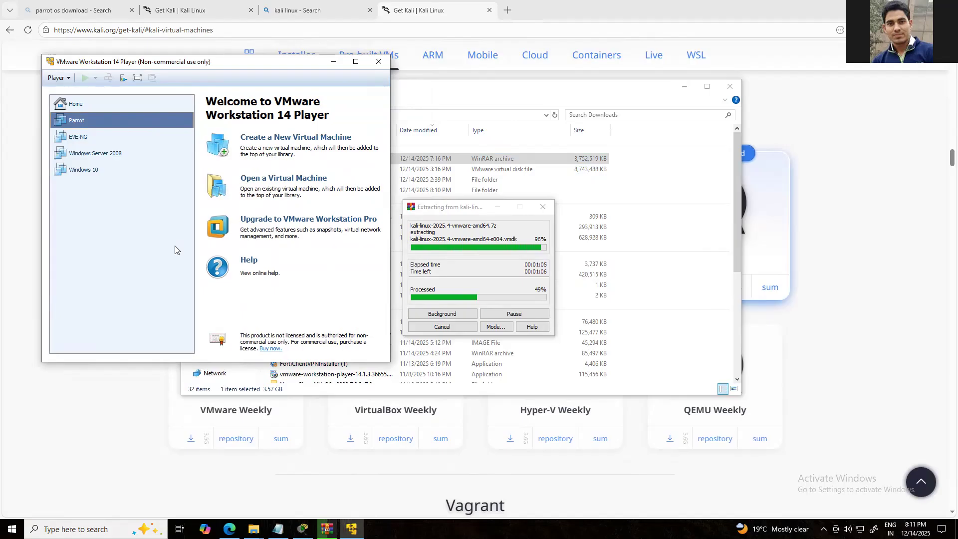
pyautogui.rightClick(79, 121)
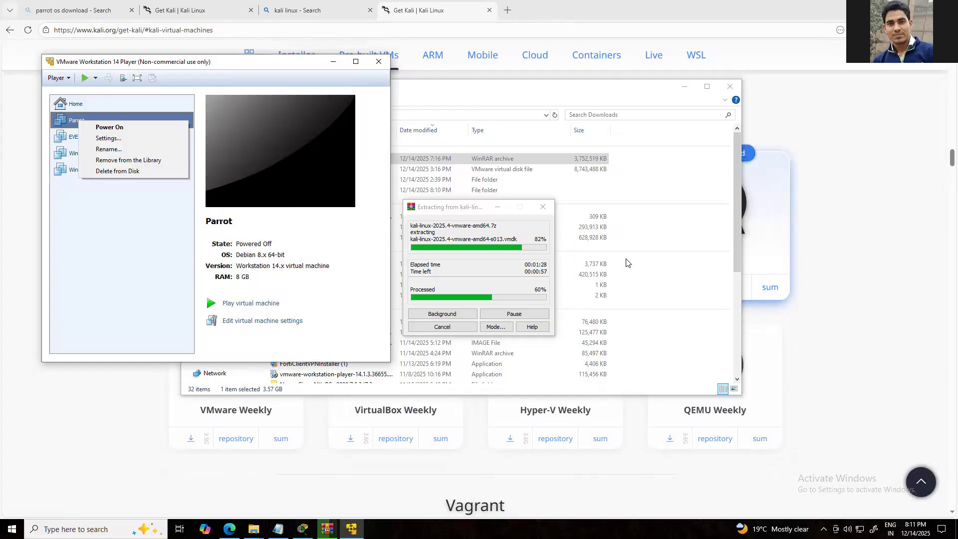
pyautogui.click(109, 248)
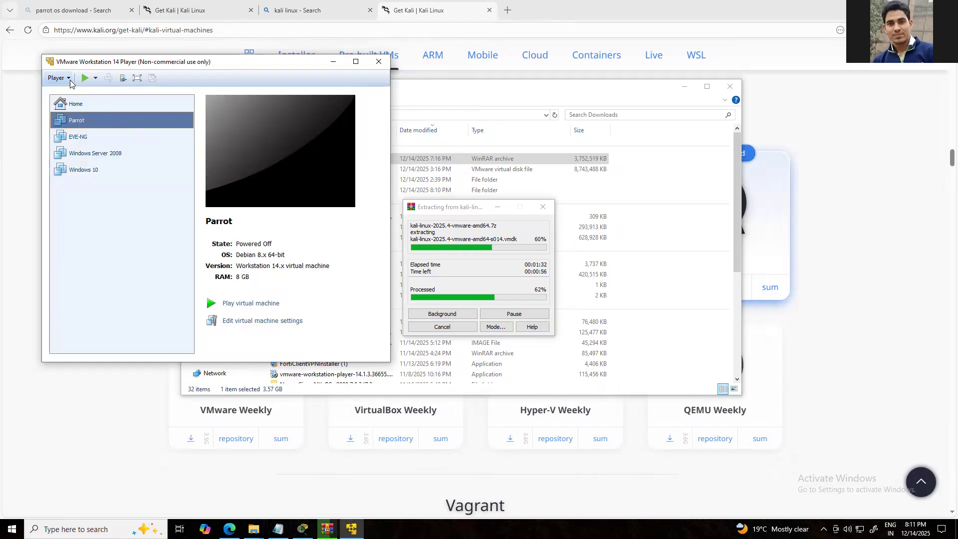
pyautogui.click(71, 82)
pyautogui.click(120, 253)
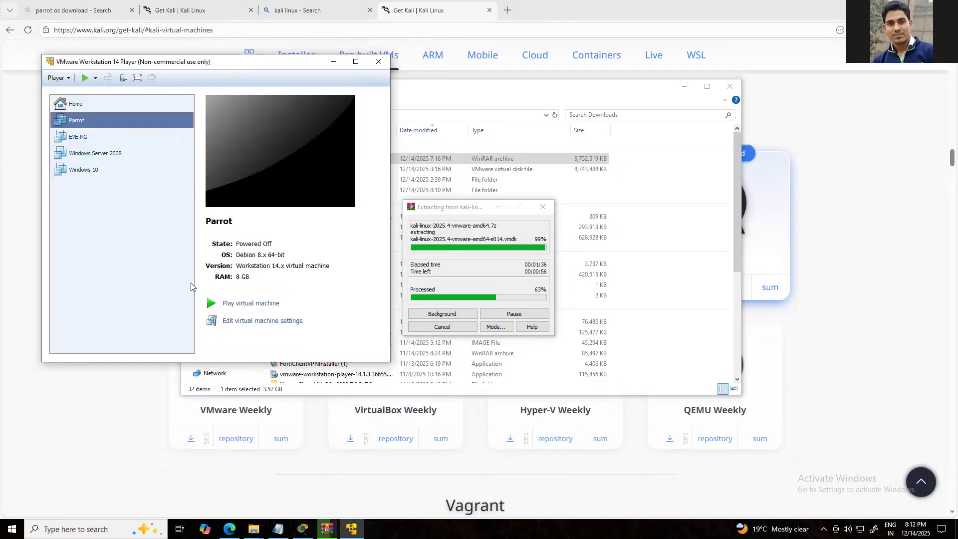
pyautogui.click(79, 106)
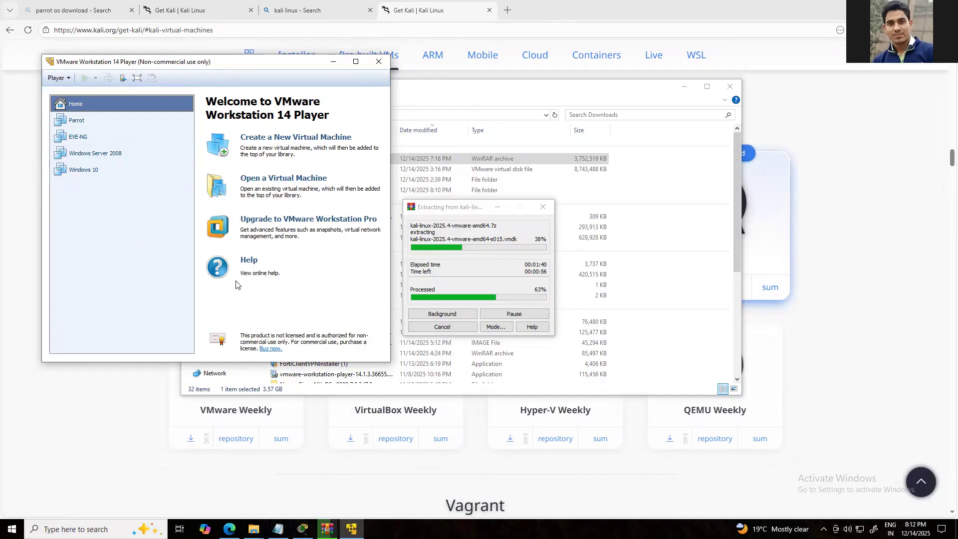
pyautogui.click(465, 211)
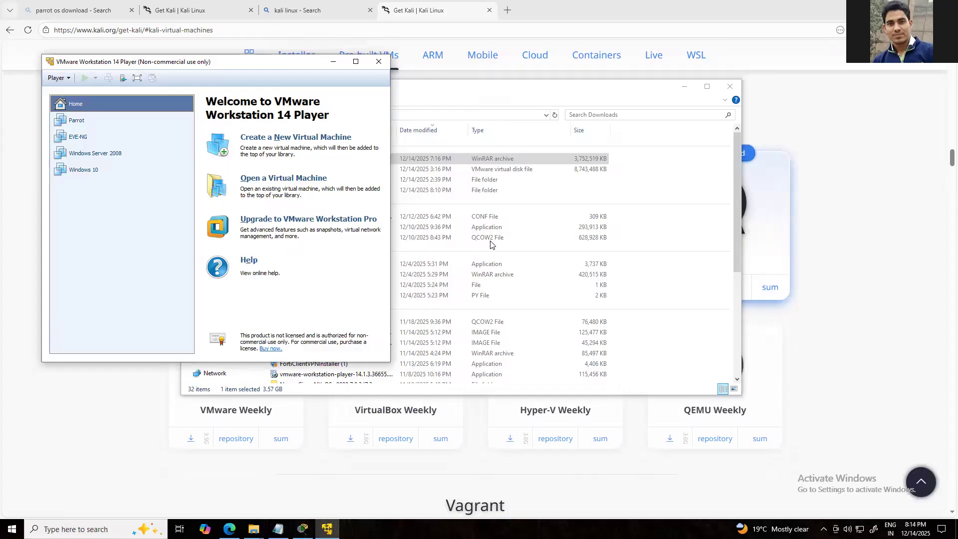
# Switch to File Explorer and look inside the extracted kali-linux-2025.4-vmware-amd64 folder and its .vmwarevm subfolder
pyautogui.click(494, 95)
pyautogui.doubleClick(308, 193)
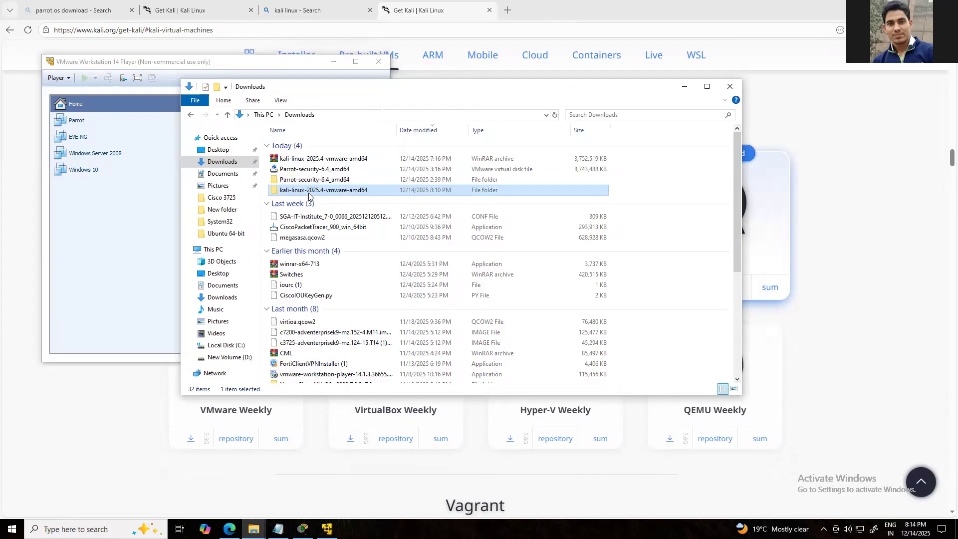
pyautogui.doubleClick(329, 145)
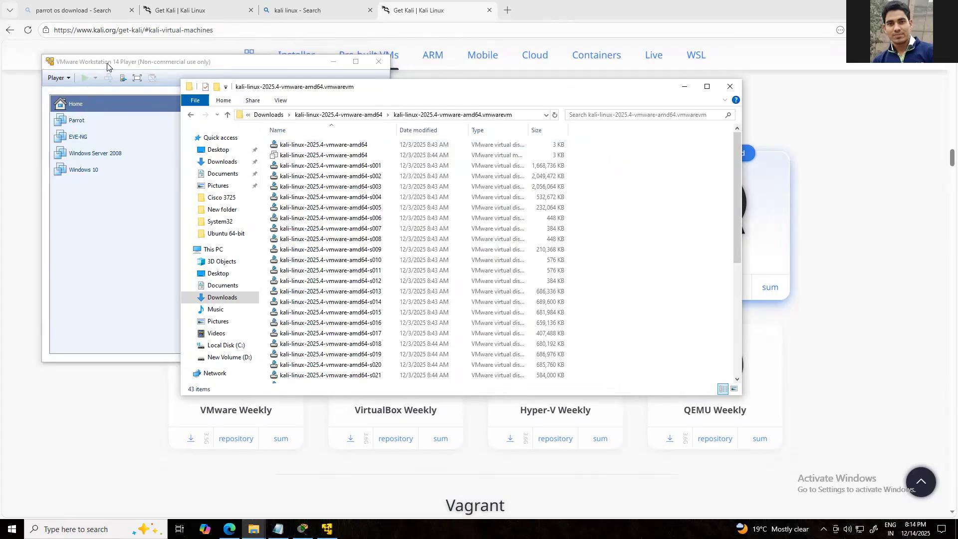
# Switch to VMware Player and open the kali-linux-2025.4-vmware-amd64 virtual machine from the extracted folder in Downloads
pyautogui.click(108, 64)
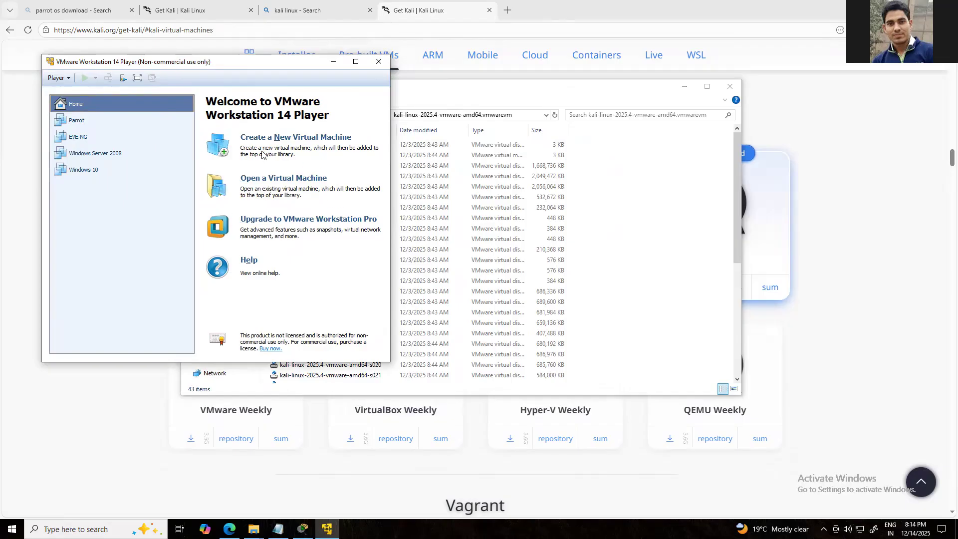
pyautogui.click(274, 188)
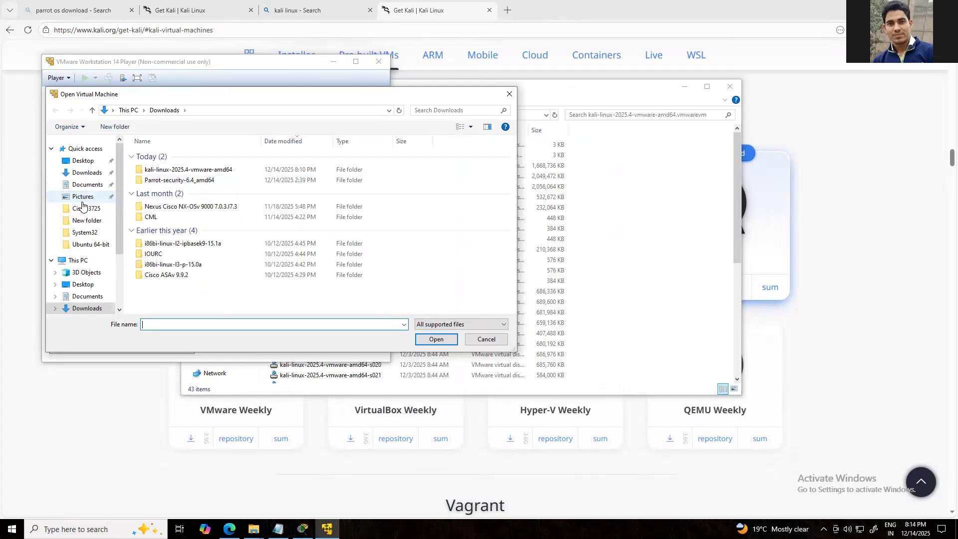
pyautogui.click(86, 173)
pyautogui.doubleClick(219, 172)
pyautogui.doubleClick(182, 156)
pyautogui.click(181, 158)
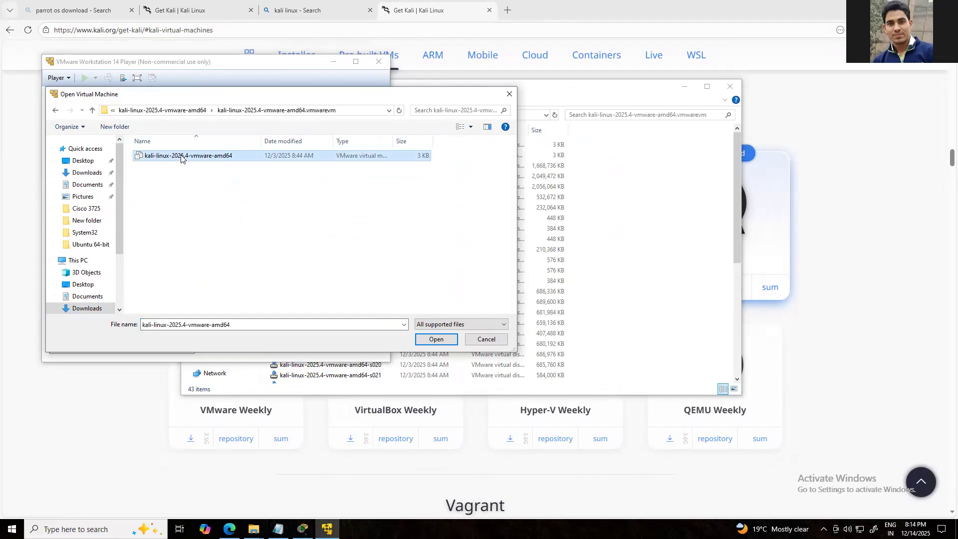
pyautogui.click(424, 340)
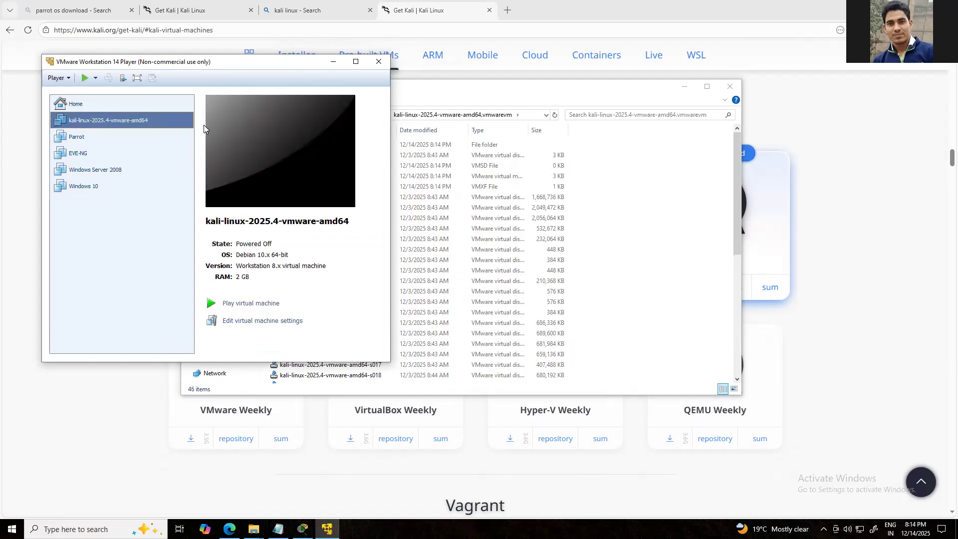
# Rename the kali-linux-2025.4-vmware-amd64 virtual machine as Kali Linux
pyautogui.rightClick(127, 124)
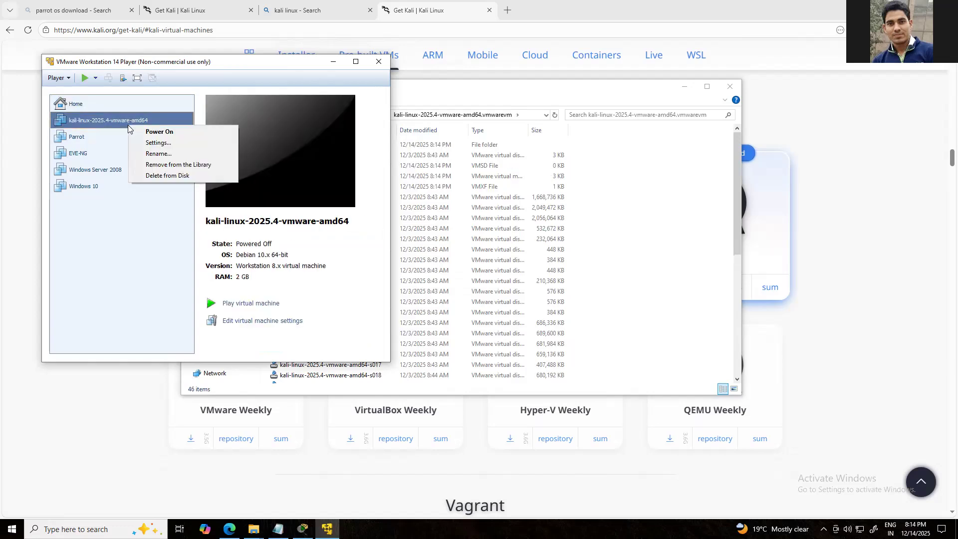
pyautogui.click(157, 155)
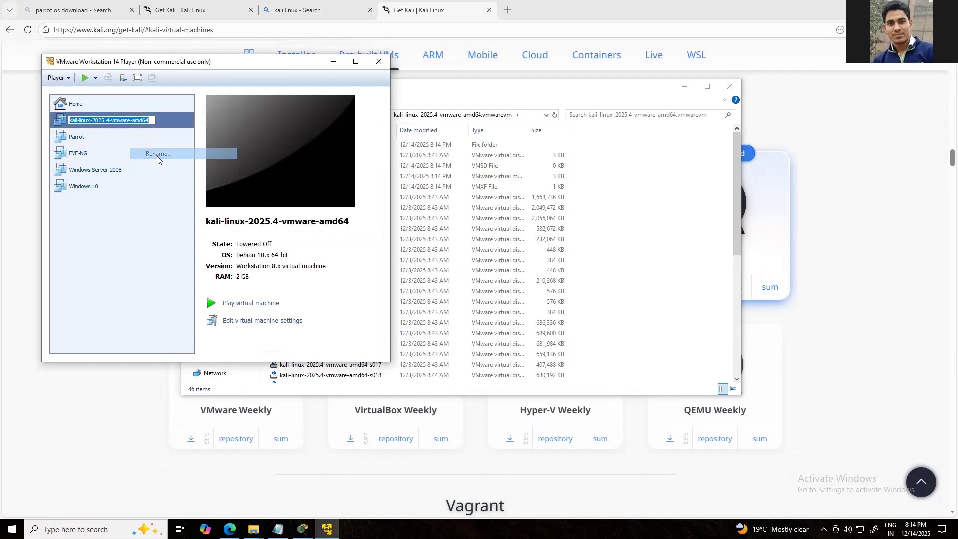
pyautogui.write('Kali ')
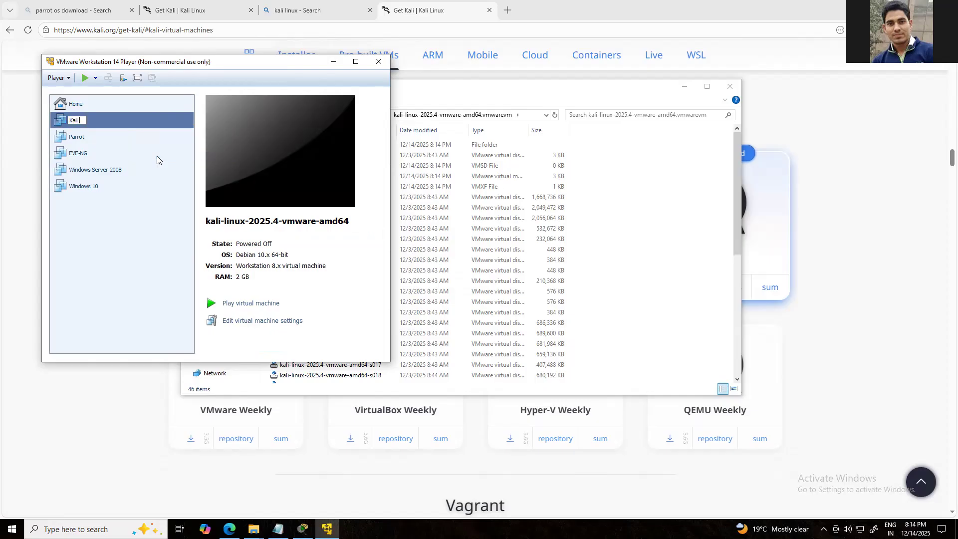
pyautogui.write('Linux')
pyautogui.press('Return')
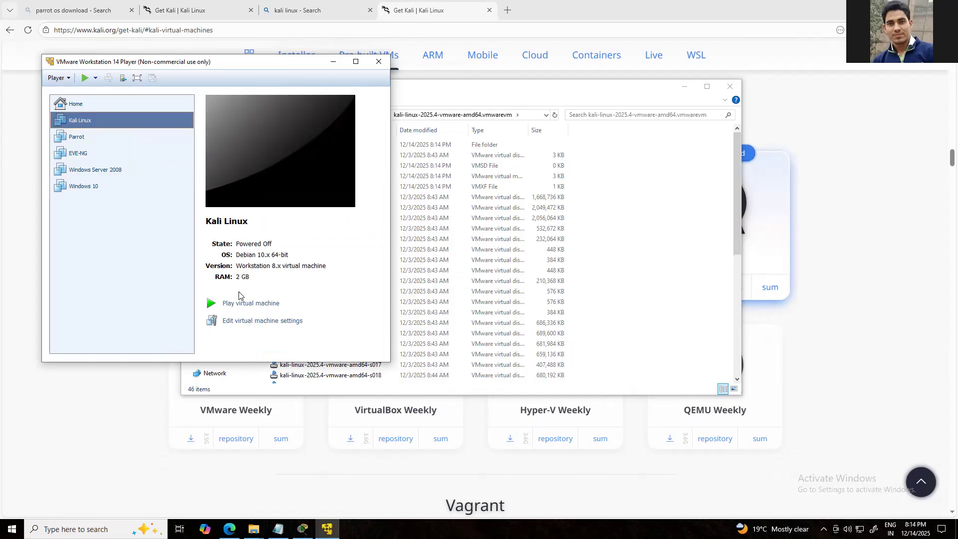
# Set the Kali Linux virtual machine's memory to 8192 MB and review its processor, hard disk and network adapter settings
pyautogui.click(264, 325)
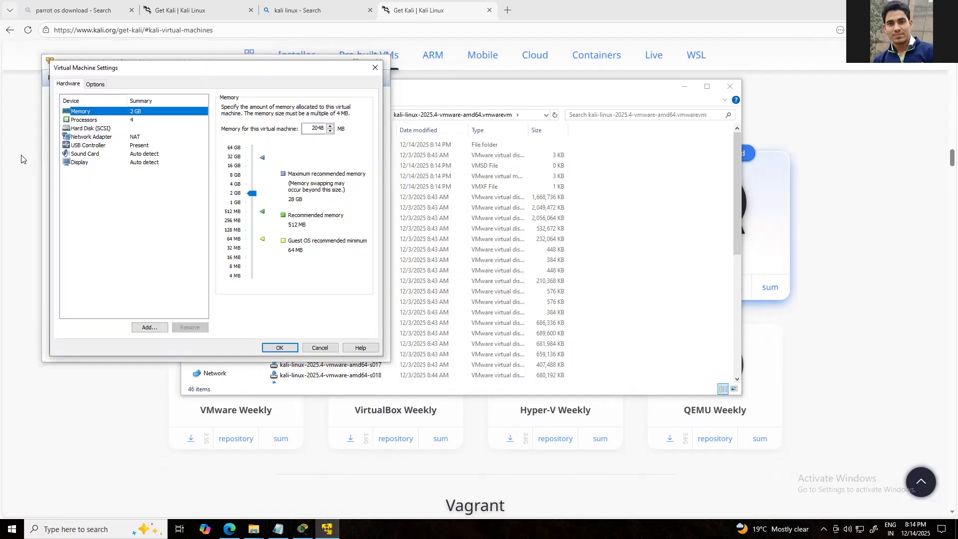
pyautogui.moveTo(252, 193)
pyautogui.mouseDown()
pyautogui.moveTo(254, 172)
pyautogui.moveTo(260, 178)
pyautogui.mouseUp()
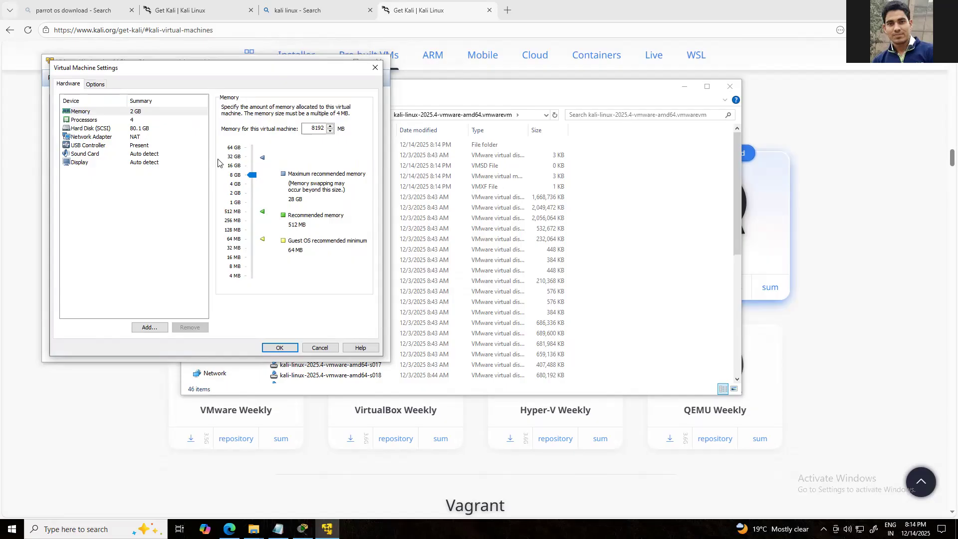
pyautogui.click(119, 123)
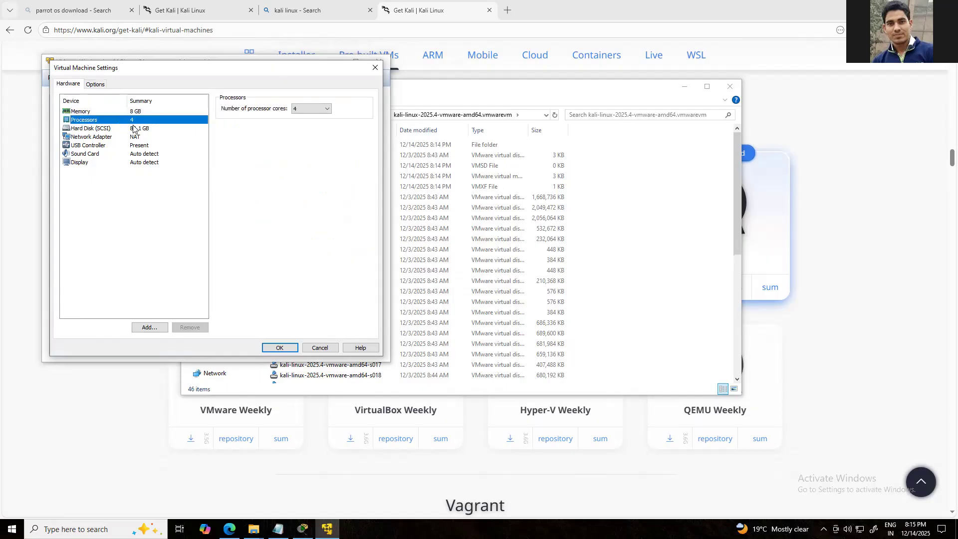
pyautogui.click(138, 129)
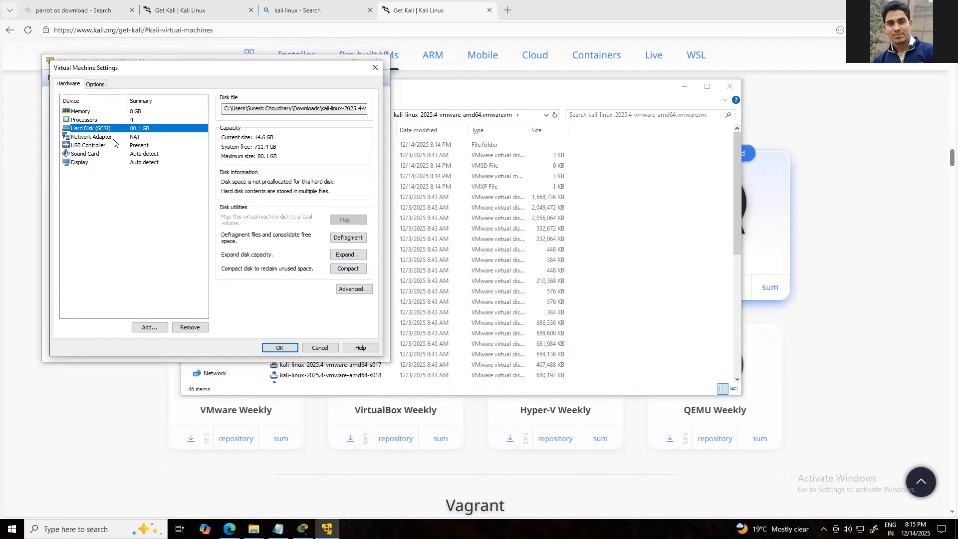
pyautogui.click(100, 137)
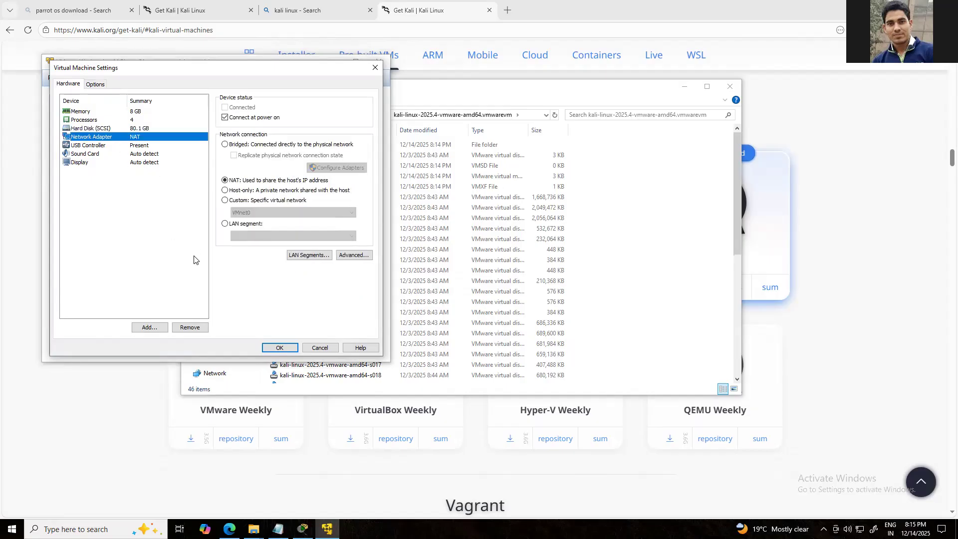
pyautogui.click(279, 348)
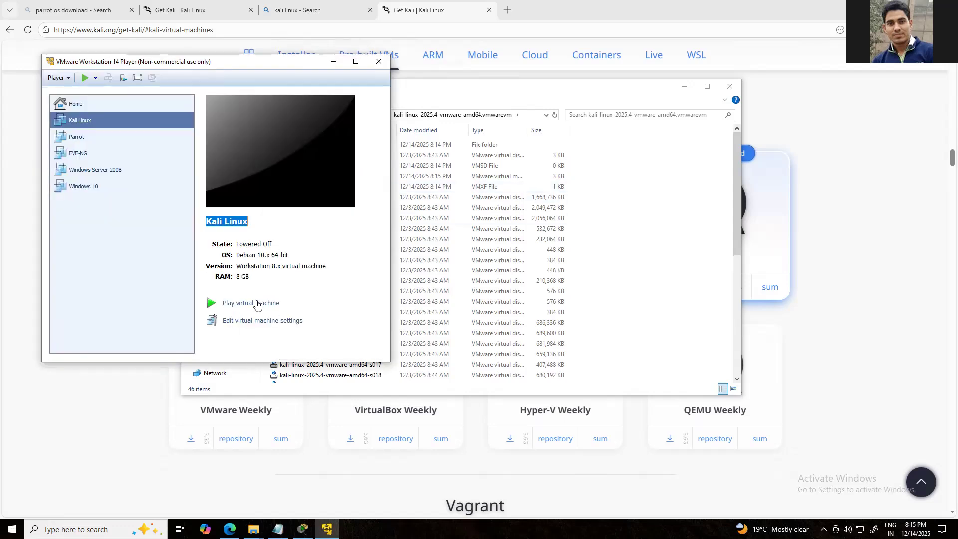
# Power on the Kali Linux virtual machine
pyautogui.click(257, 304)
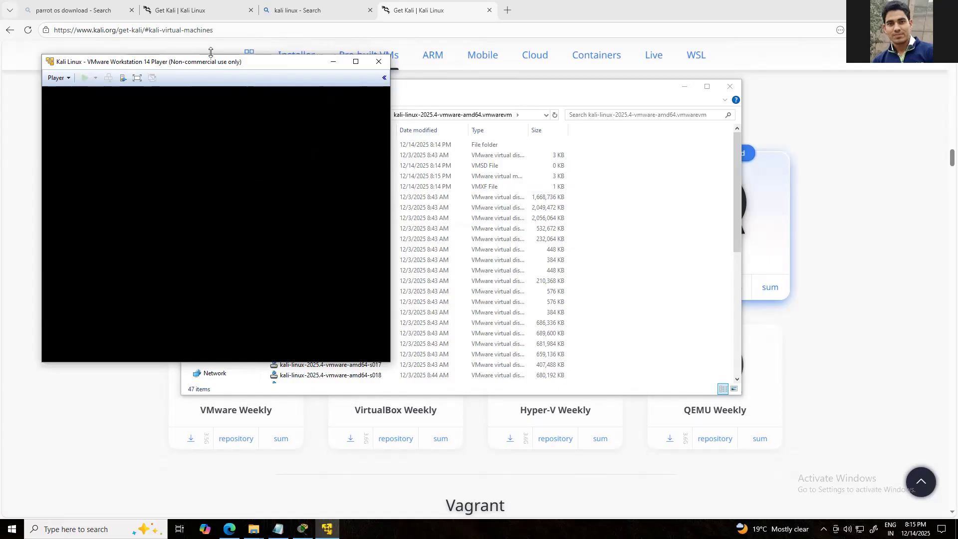
# Dismiss the Removable Devices hint and reposition the Kali Linux virtual machine window on the desktop while it boots
pyautogui.moveTo(229, 62); pyautogui.dragTo(382, 58)
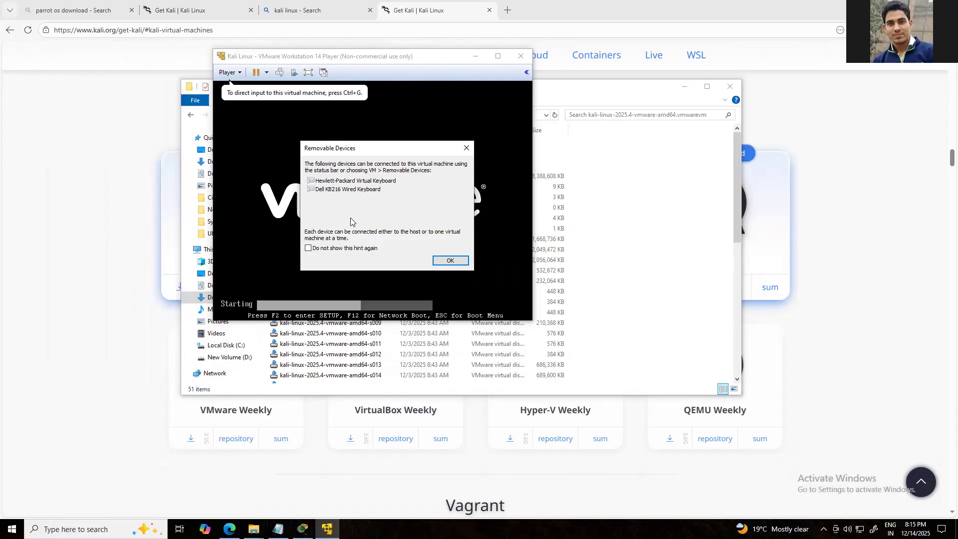
pyautogui.click(450, 262)
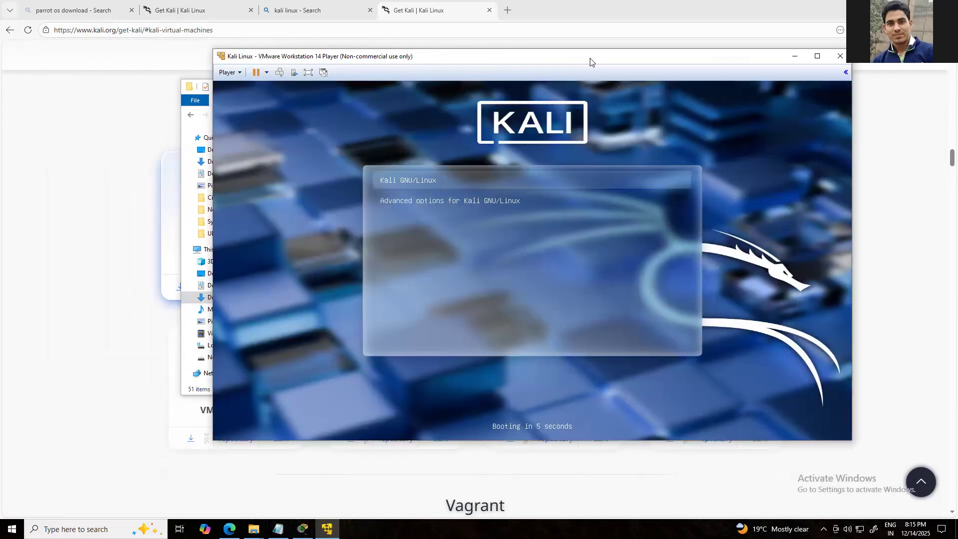
pyautogui.moveTo(589, 59); pyautogui.dragTo(573, 50)
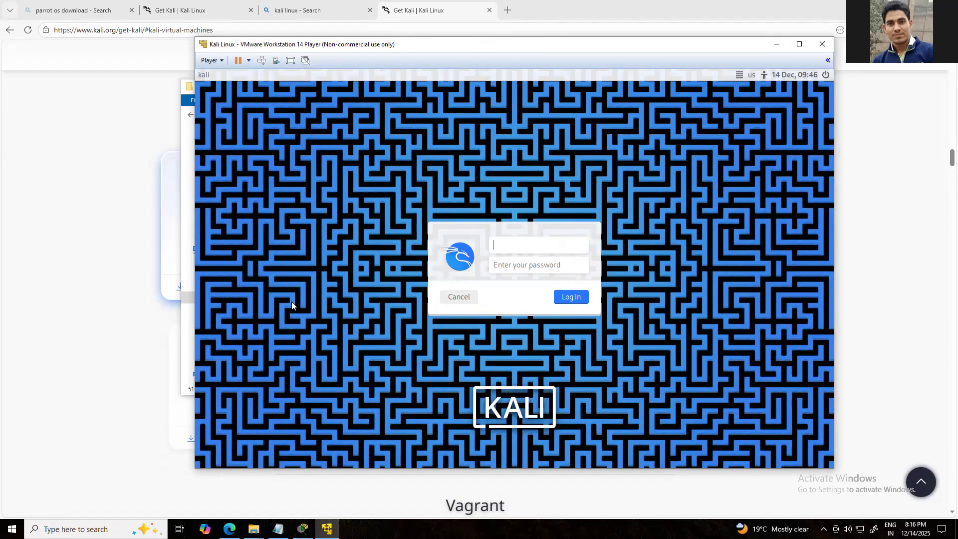
# Log in to Kali Linux with the account's username and password, and maximize the virtual machine window
pyautogui.click(515, 250)
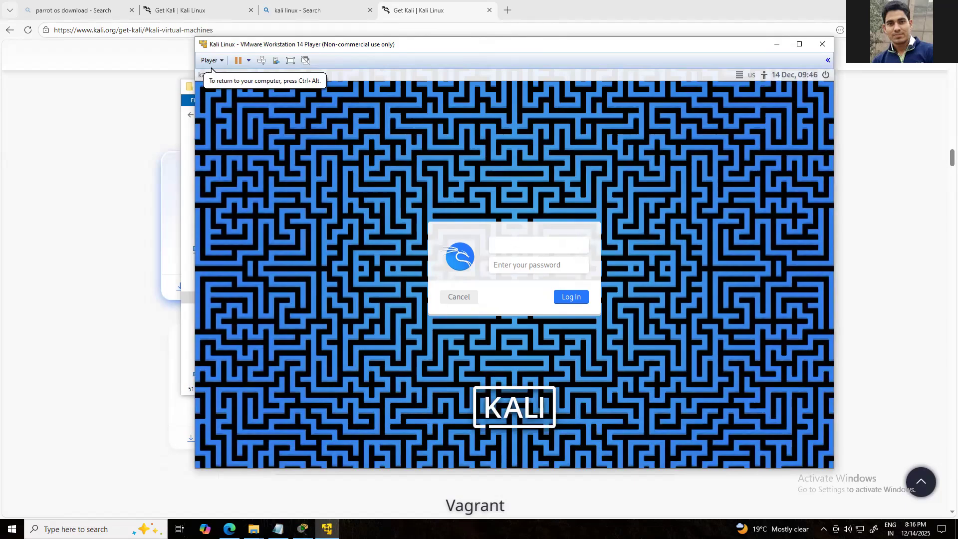
pyautogui.write('kali')
pyautogui.press('Tab')
pyautogui.write('kali')
pyautogui.press('Return')
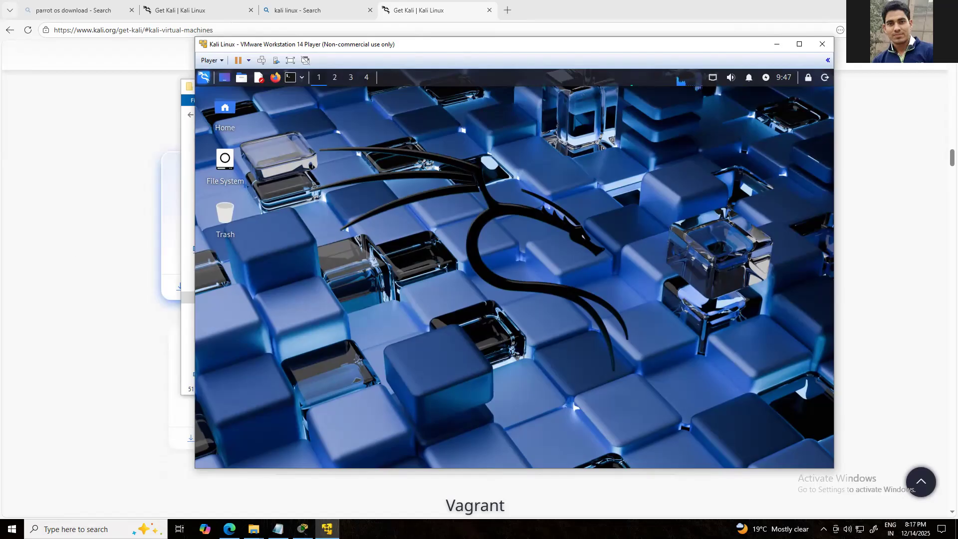
pyautogui.click(799, 44)
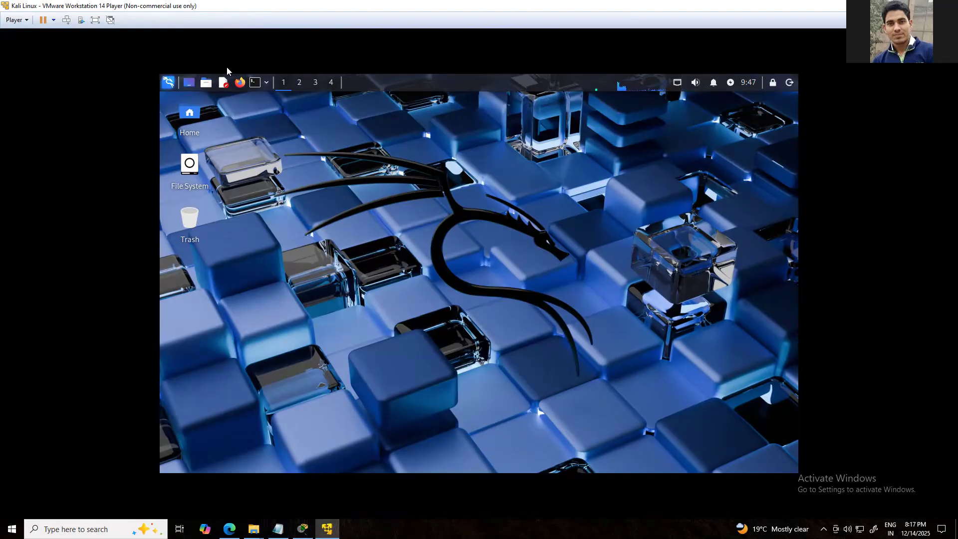
# Find and launch the Root Terminal Emulator in Kali Linux, entering the account password to authenticate
pyautogui.click(255, 83)
pyautogui.press('super')
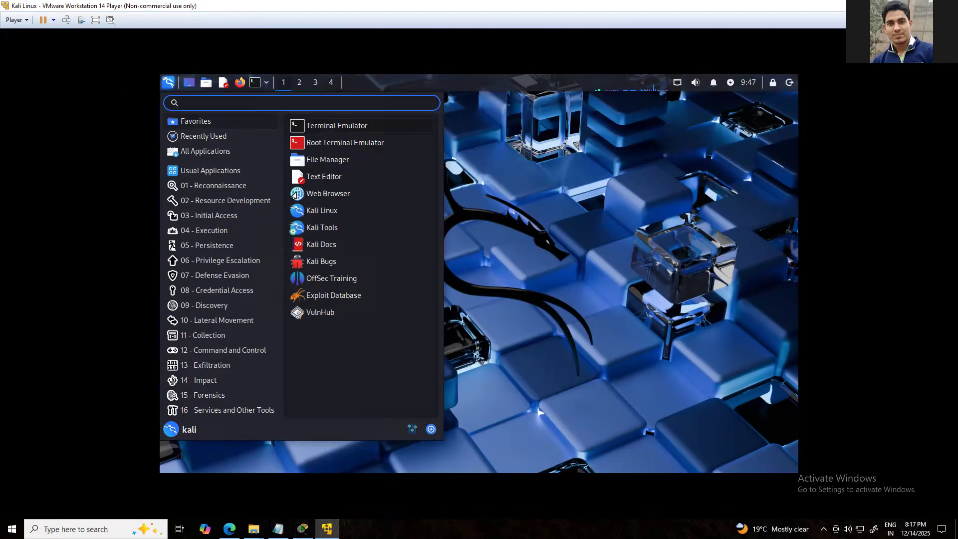
pyautogui.write('rooo')
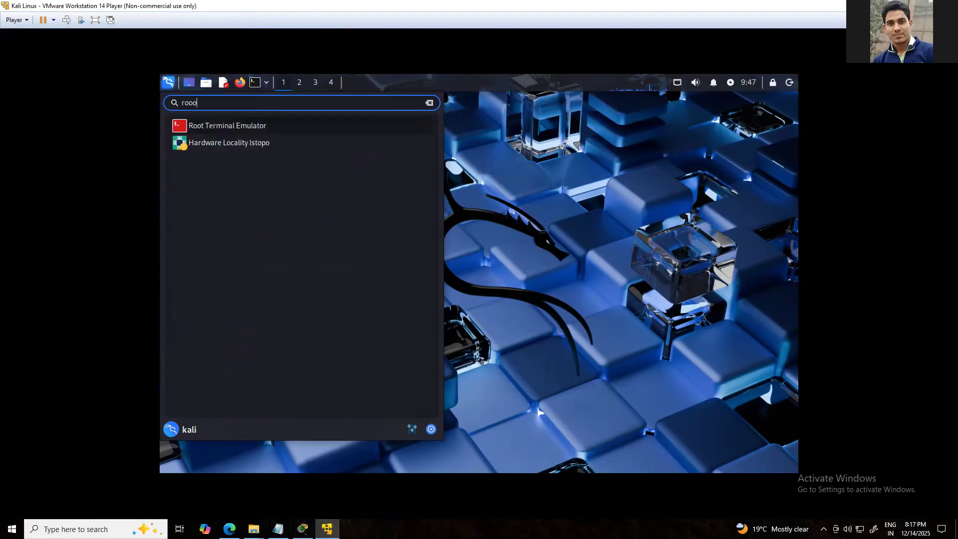
pyautogui.press('Return')
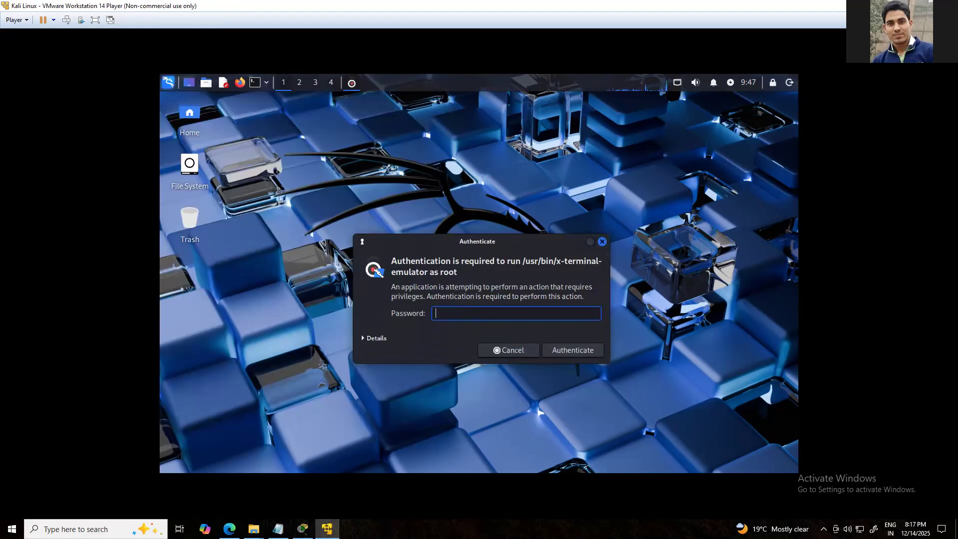
pyautogui.write('kali')
pyautogui.press('Return')
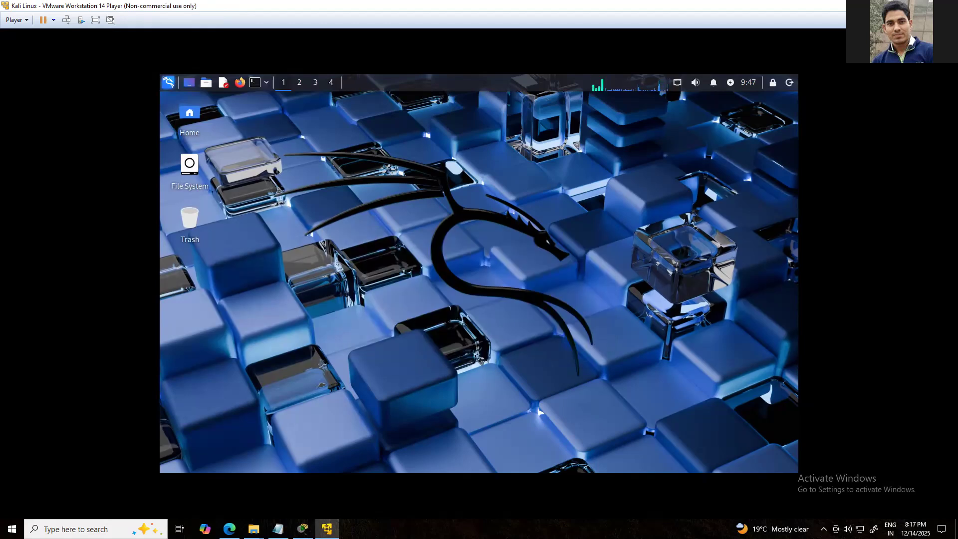
pyautogui.press('Return')
pyautogui.press('Return')
pyautogui.press('Return')
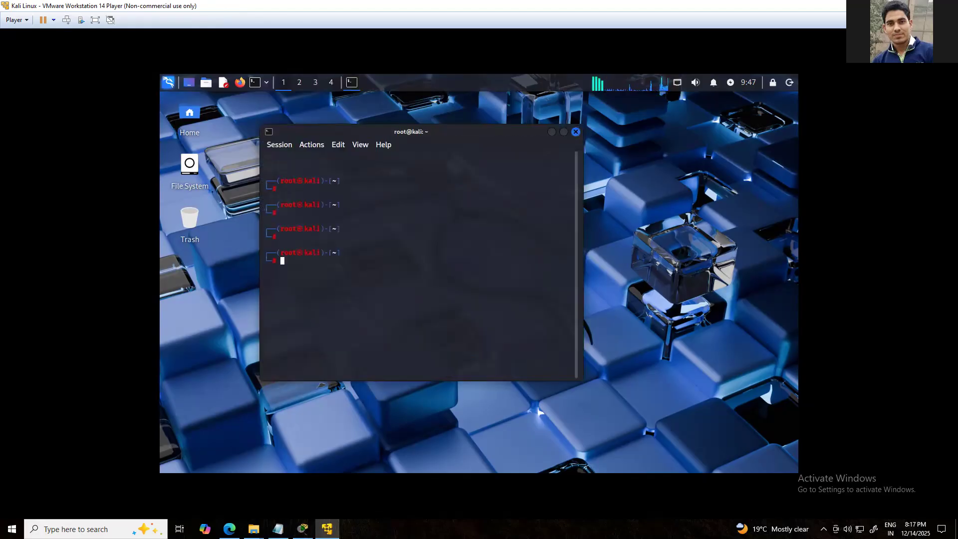
# Test the virtual machine's internet connection by running ping google.com in the root terminal, and stop it after a few replies
pyautogui.write('ping ')
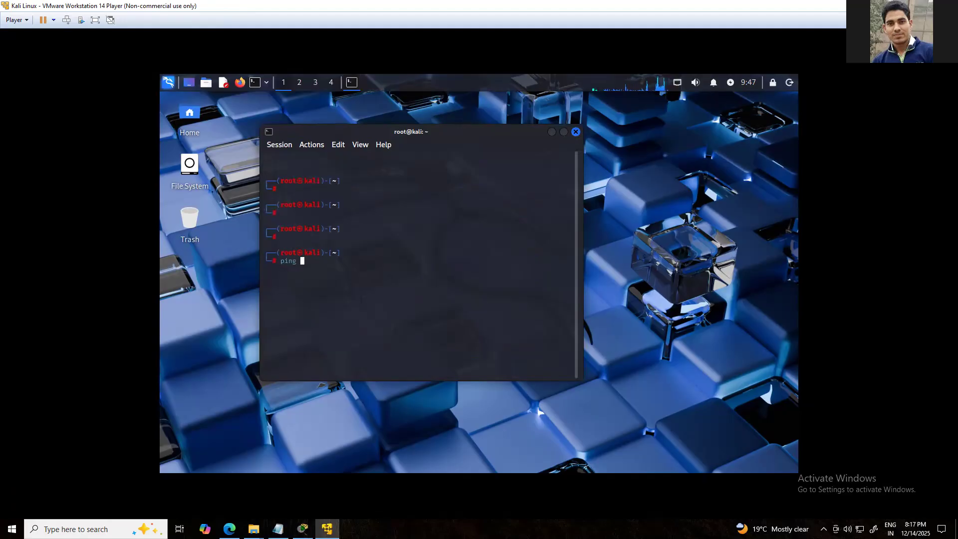
pyautogui.write('google.com')
pyautogui.press('Return')
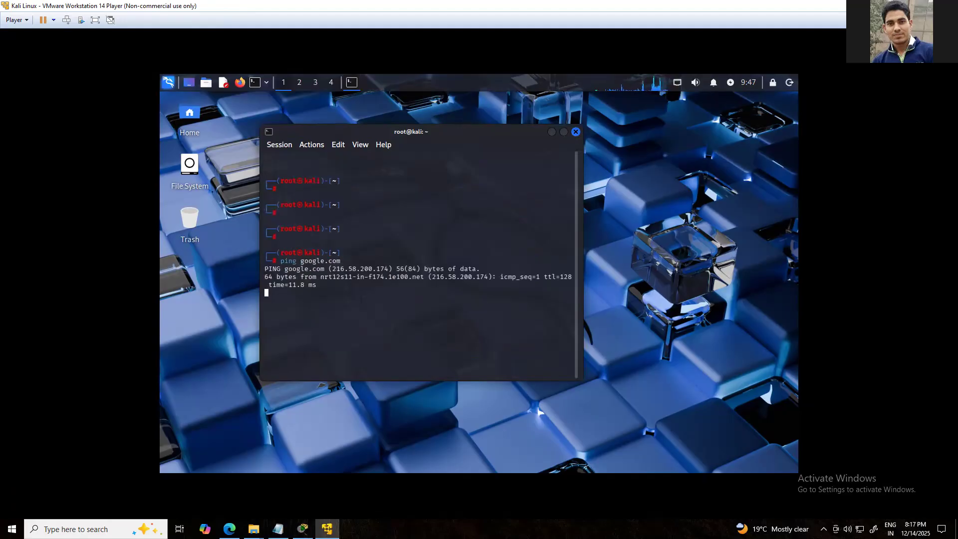
pyautogui.hotkey('ctrl', 'c')
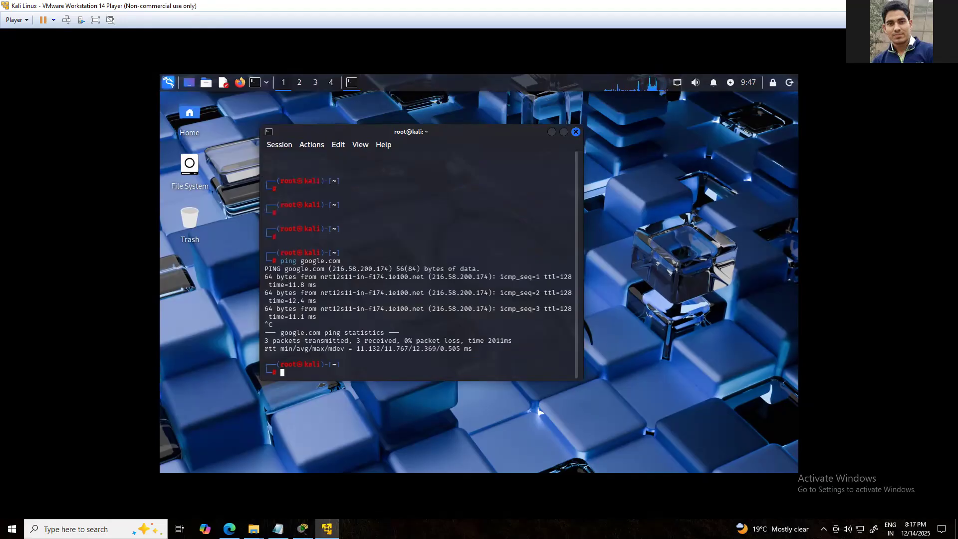